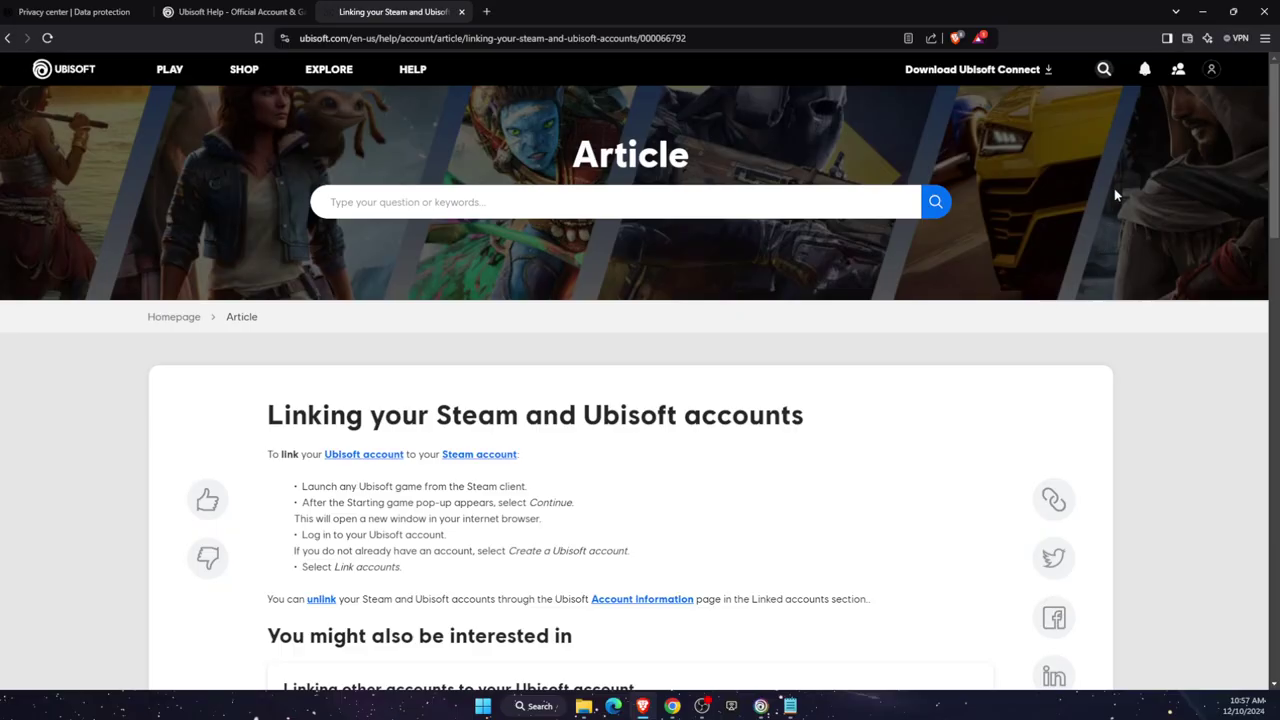
- Go to Account Management's Security page, where 2-Step verification is not yet activated
click(1211, 72)
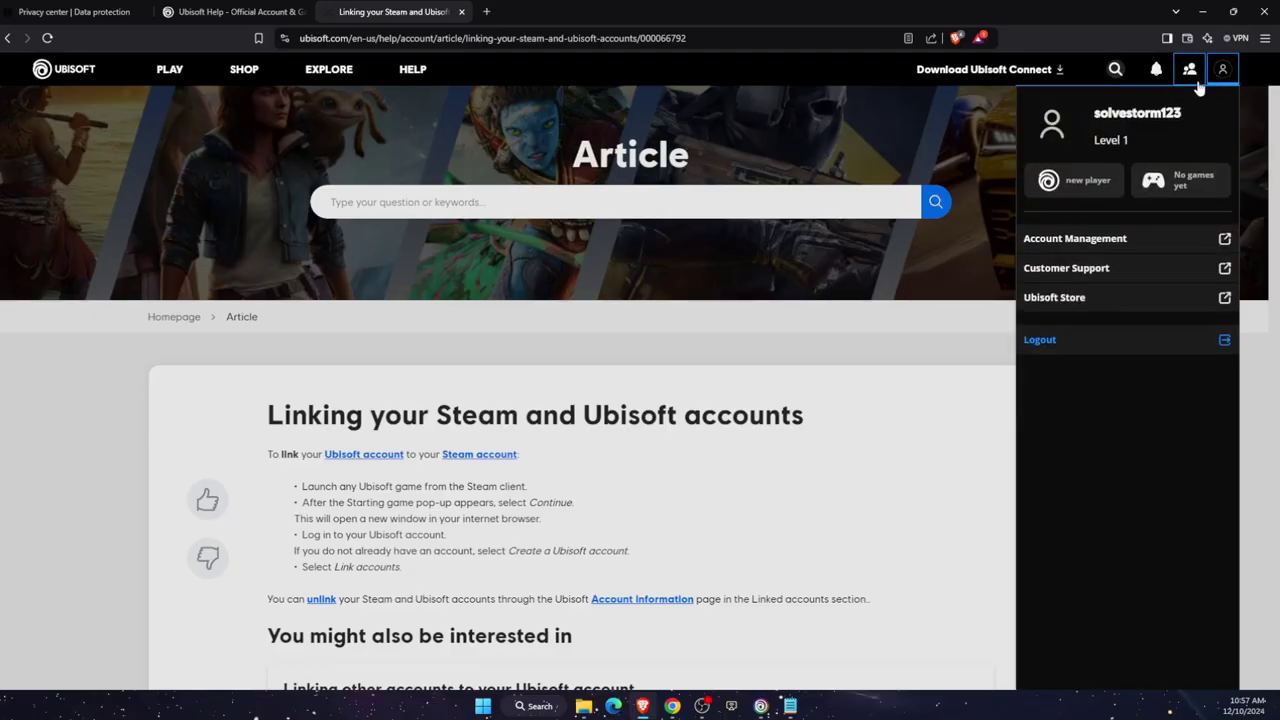
click(1108, 245)
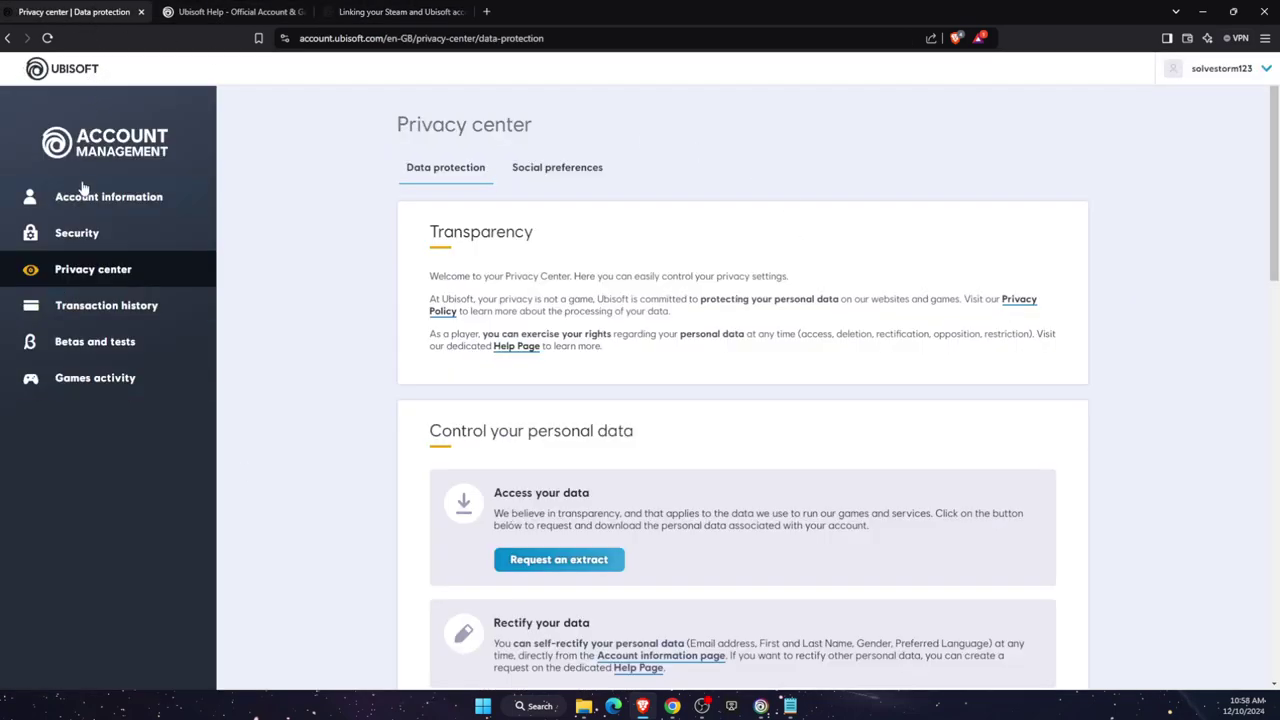
click(75, 234)
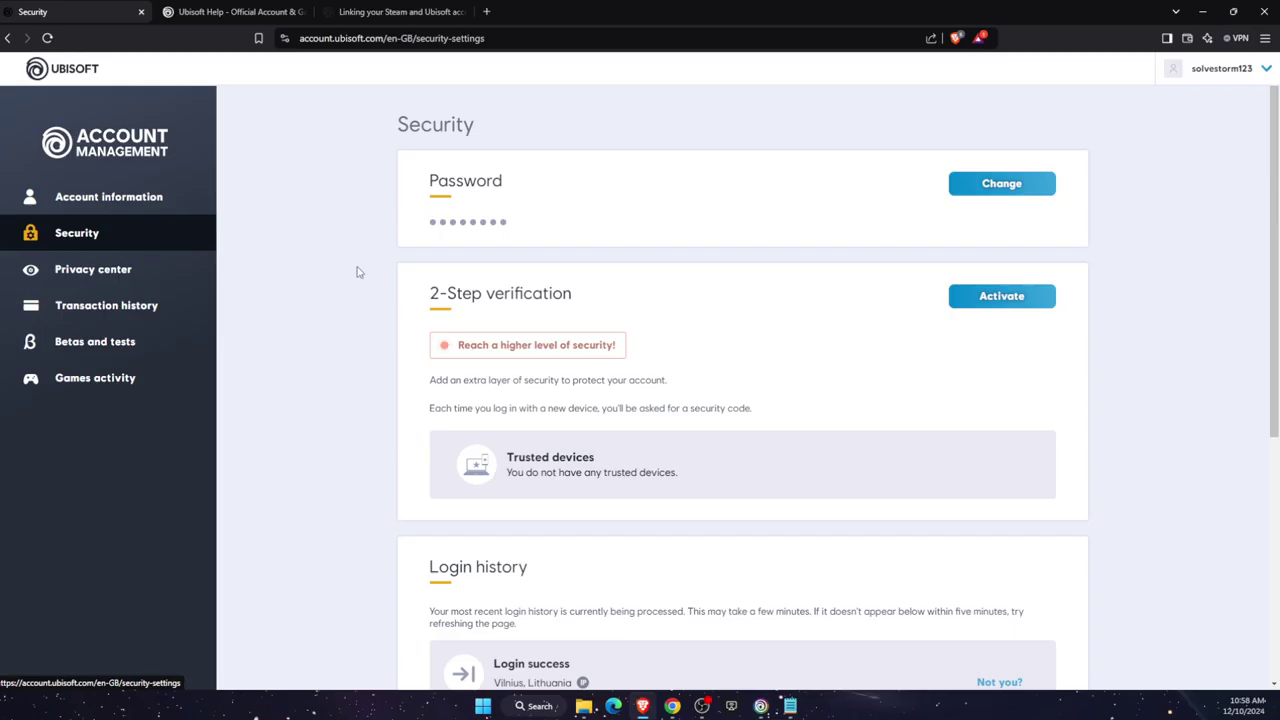
drag(456, 292, 586, 294)
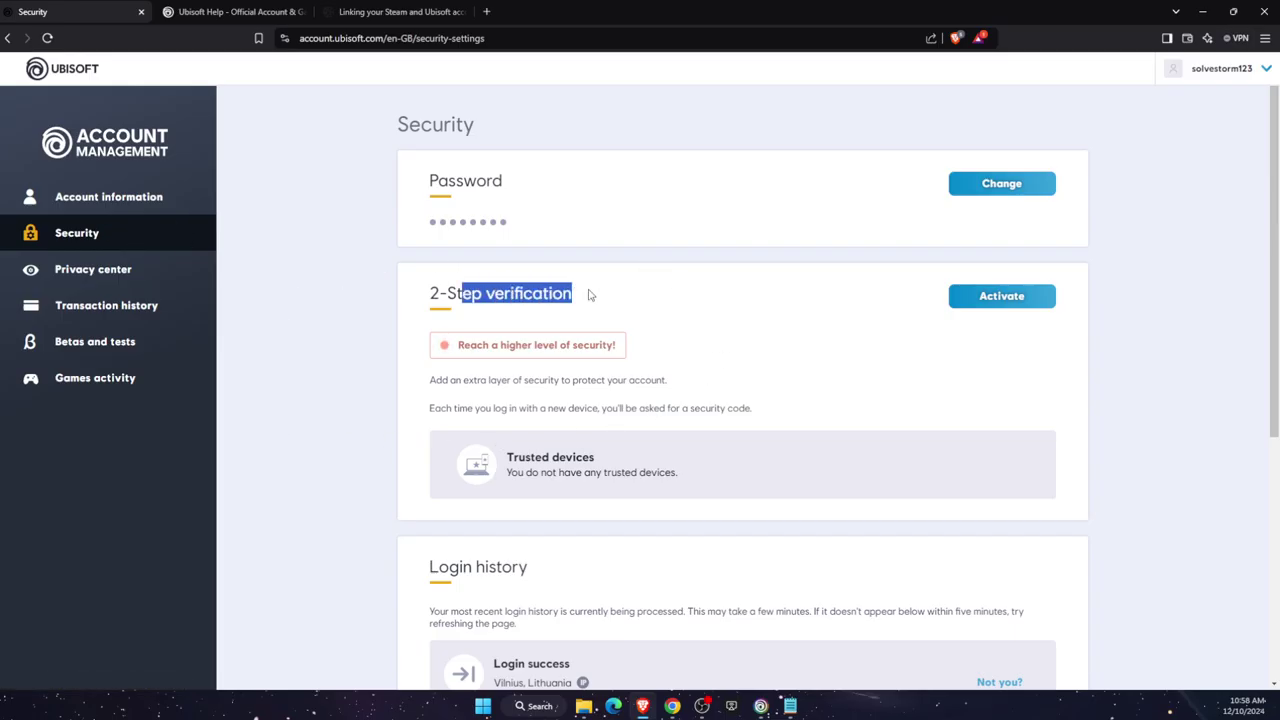
click(589, 305)
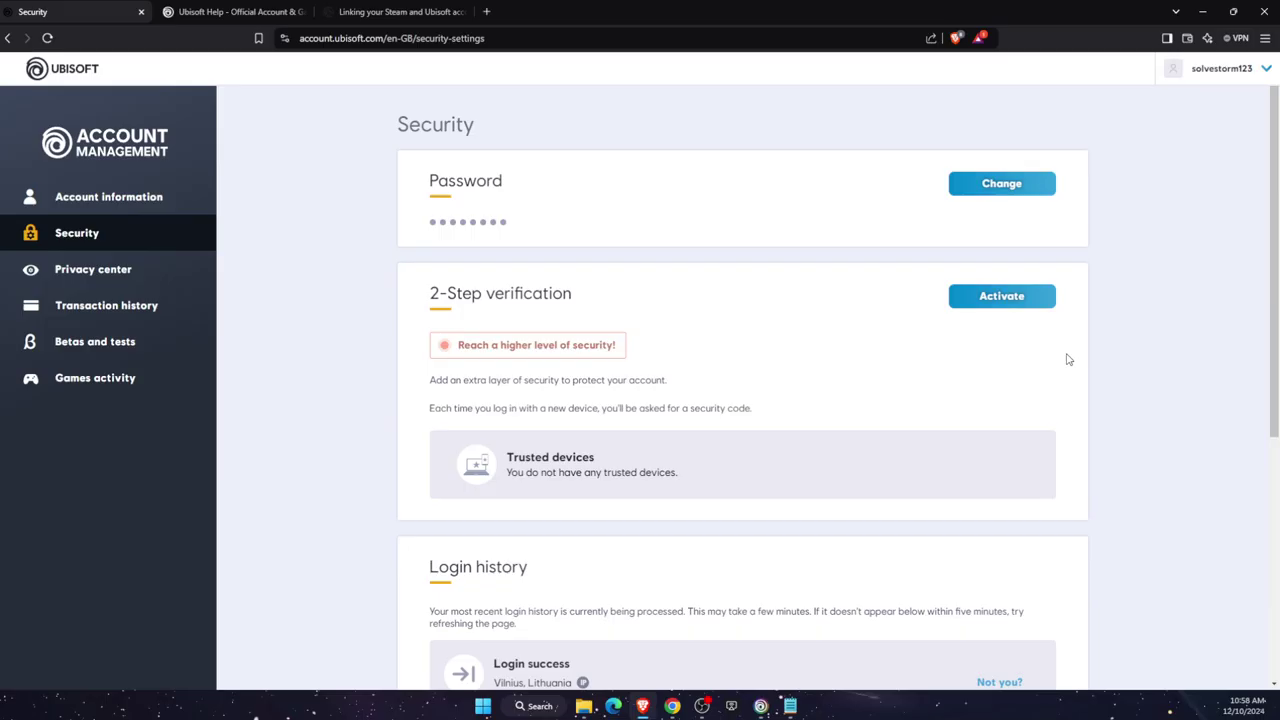
click(1026, 300)
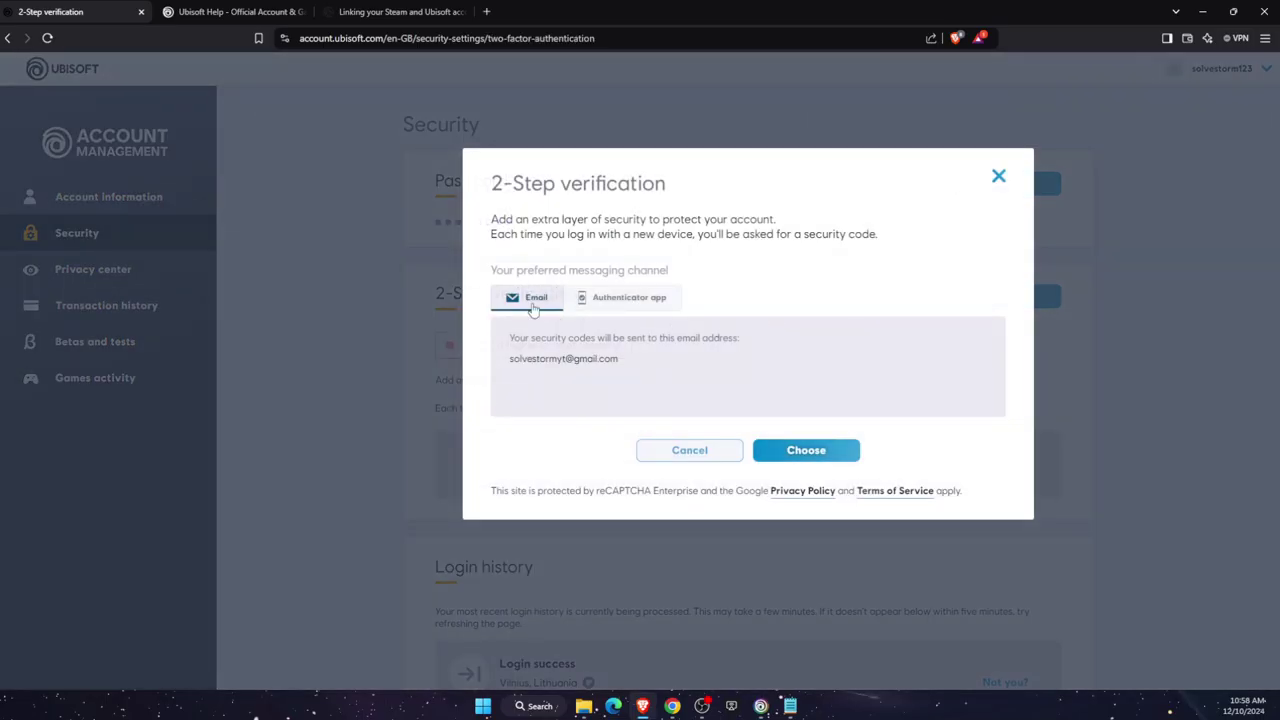
click(792, 451)
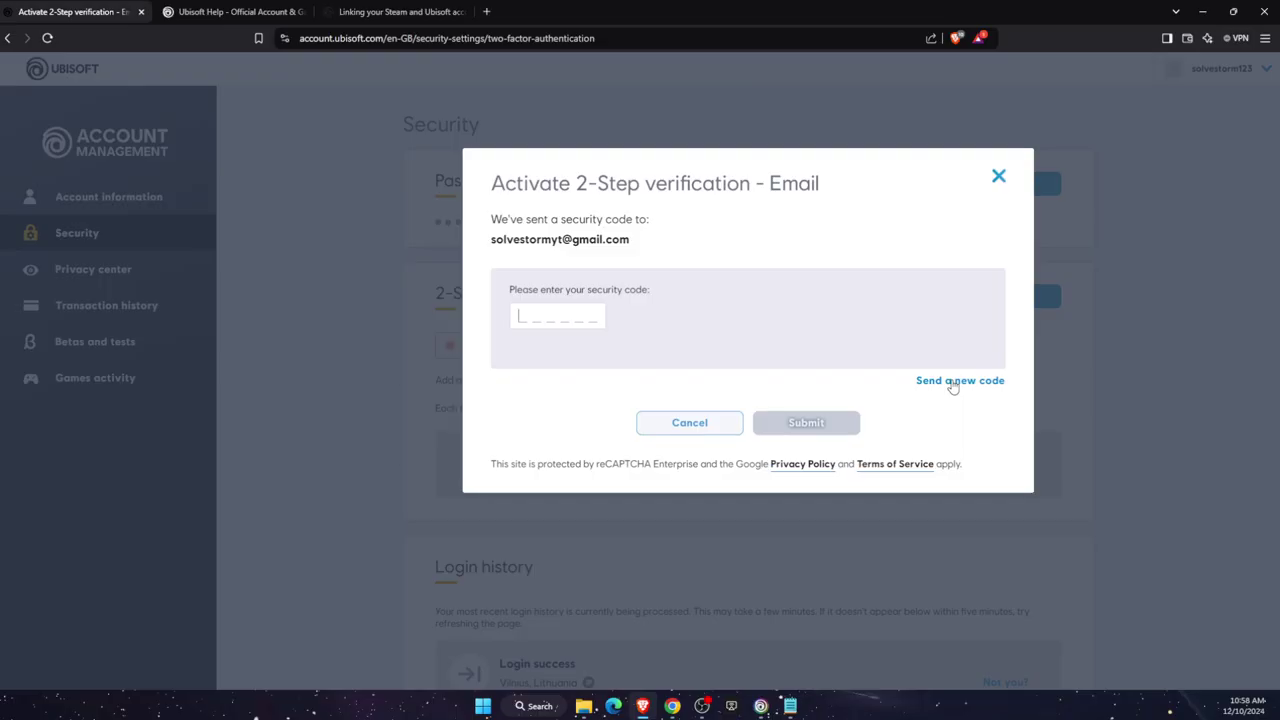
drag(621, 241, 540, 222)
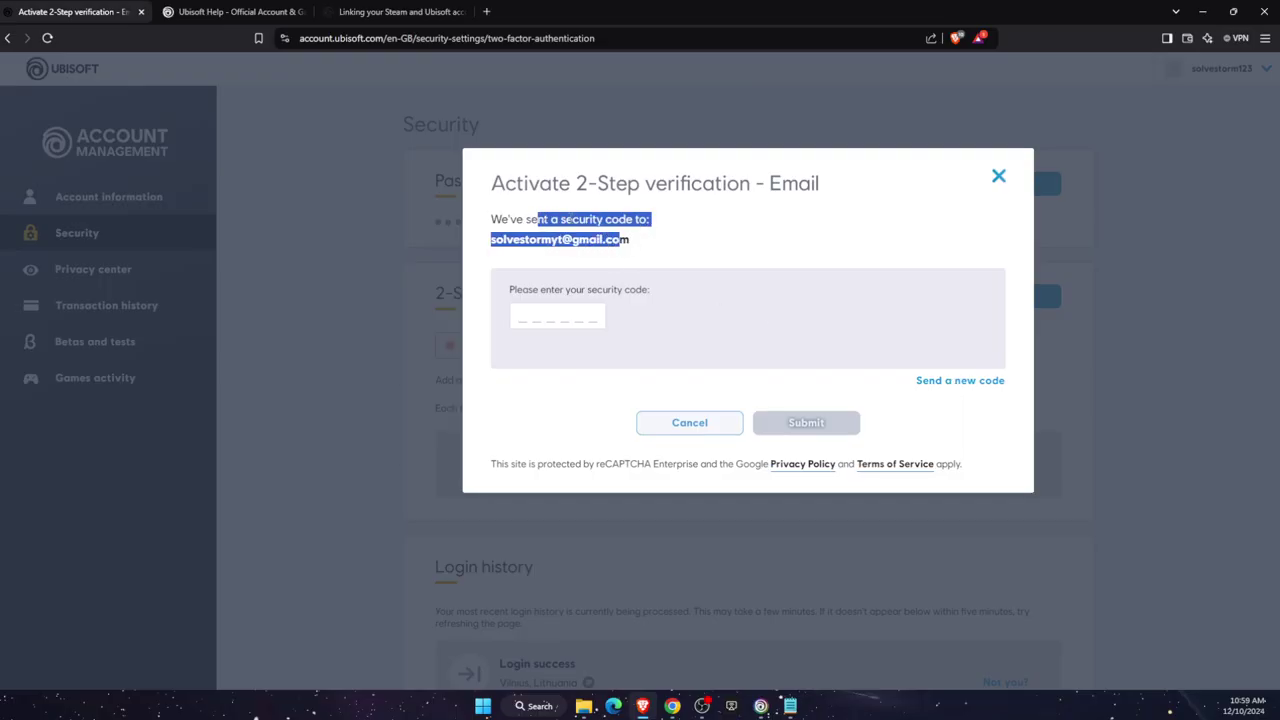
click(663, 220)
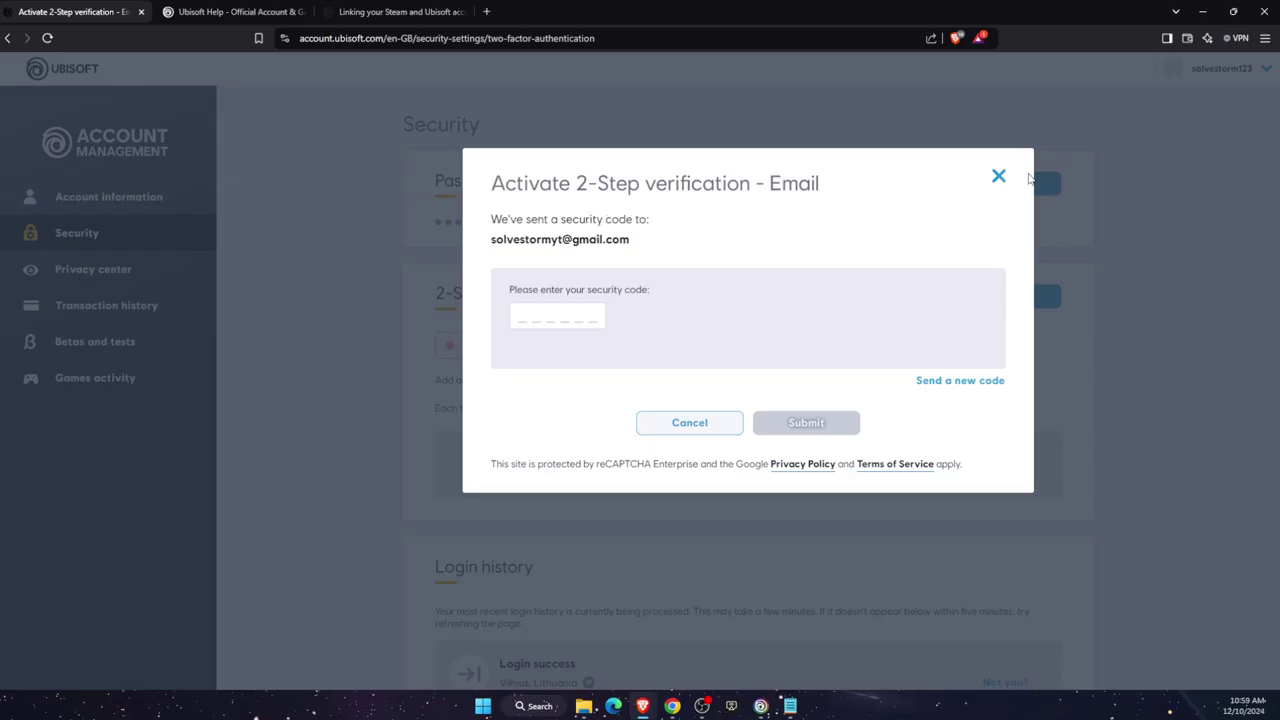
click(998, 176)
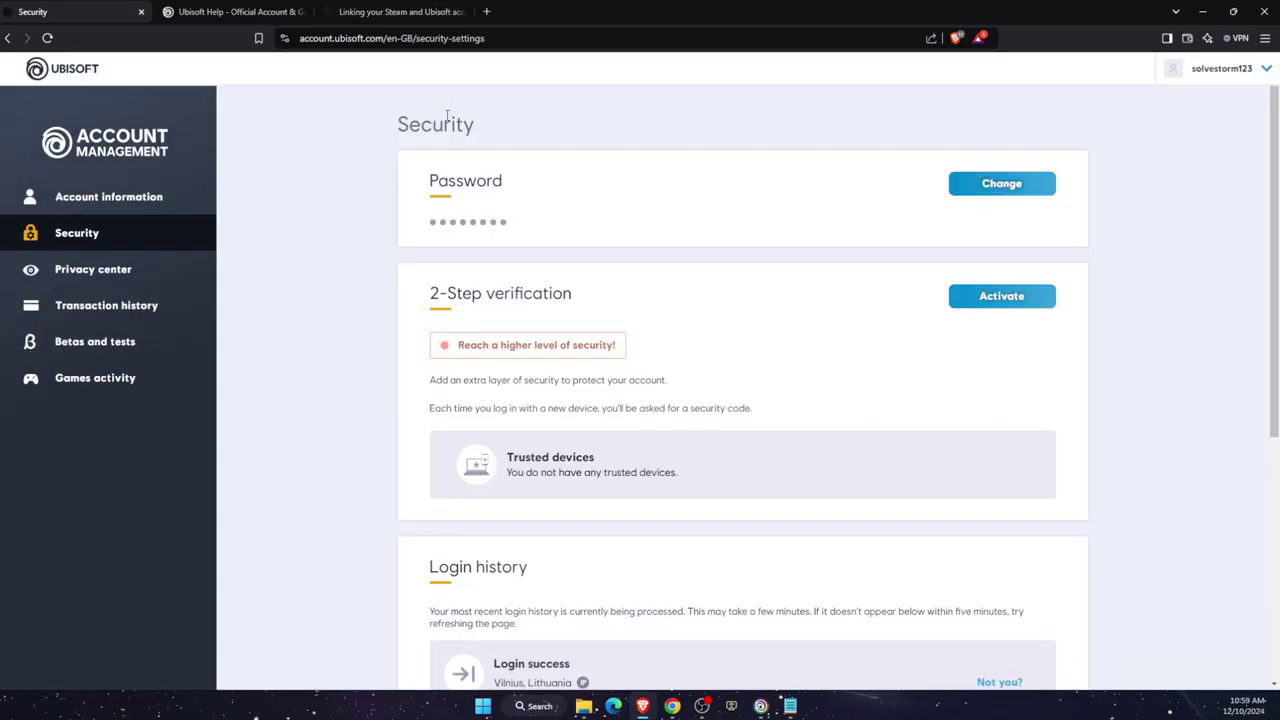
- Switch to the Ubisoft Help tab and browse the Explore and help section options
click(240, 12)
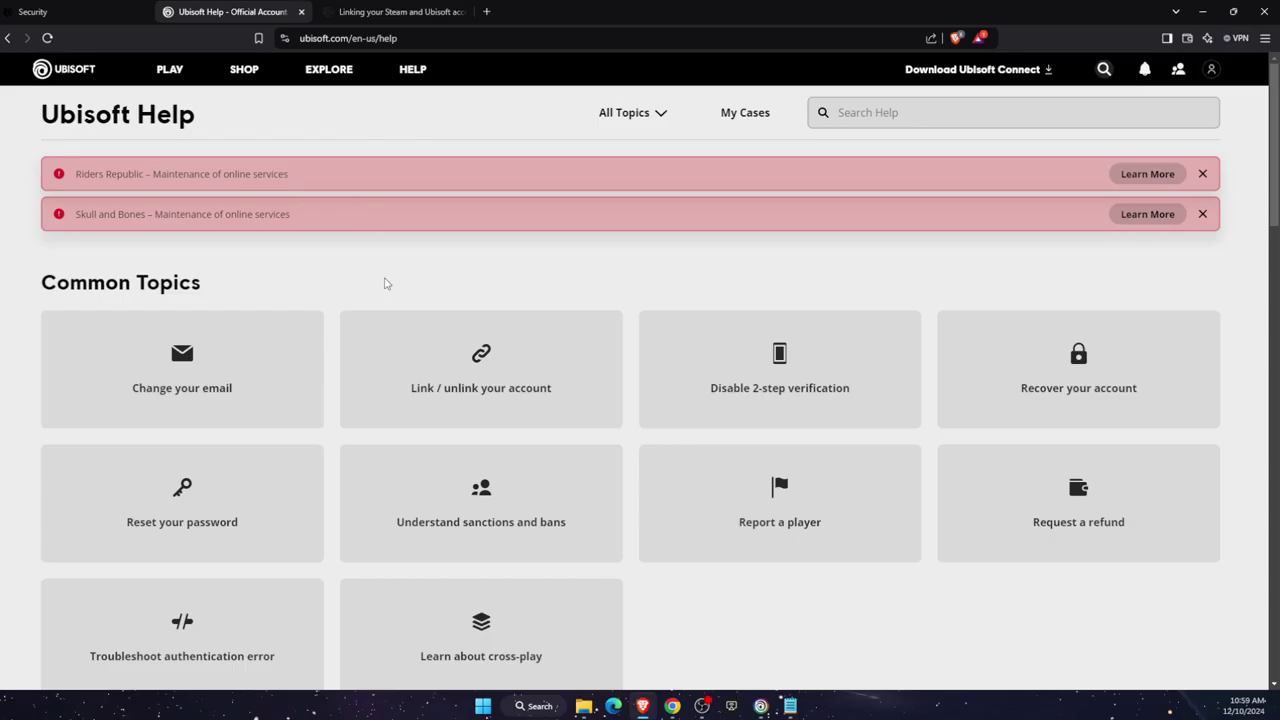
click(357, 72)
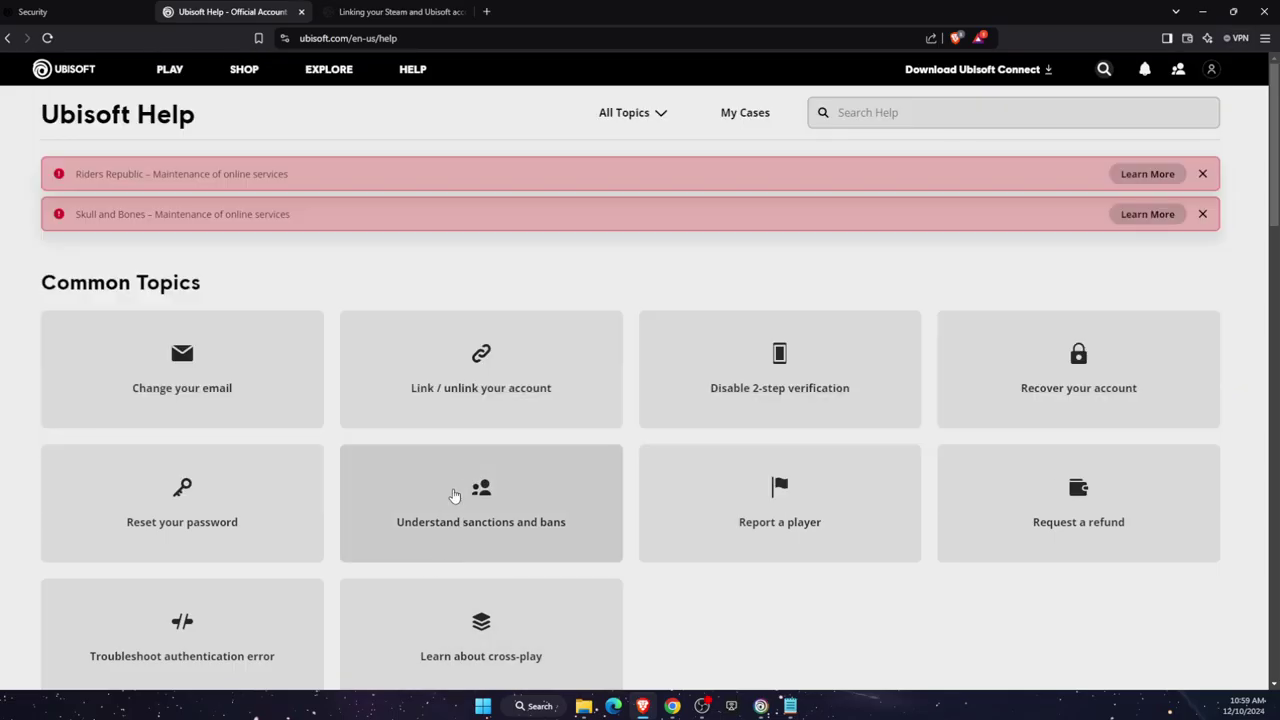
click(414, 66)
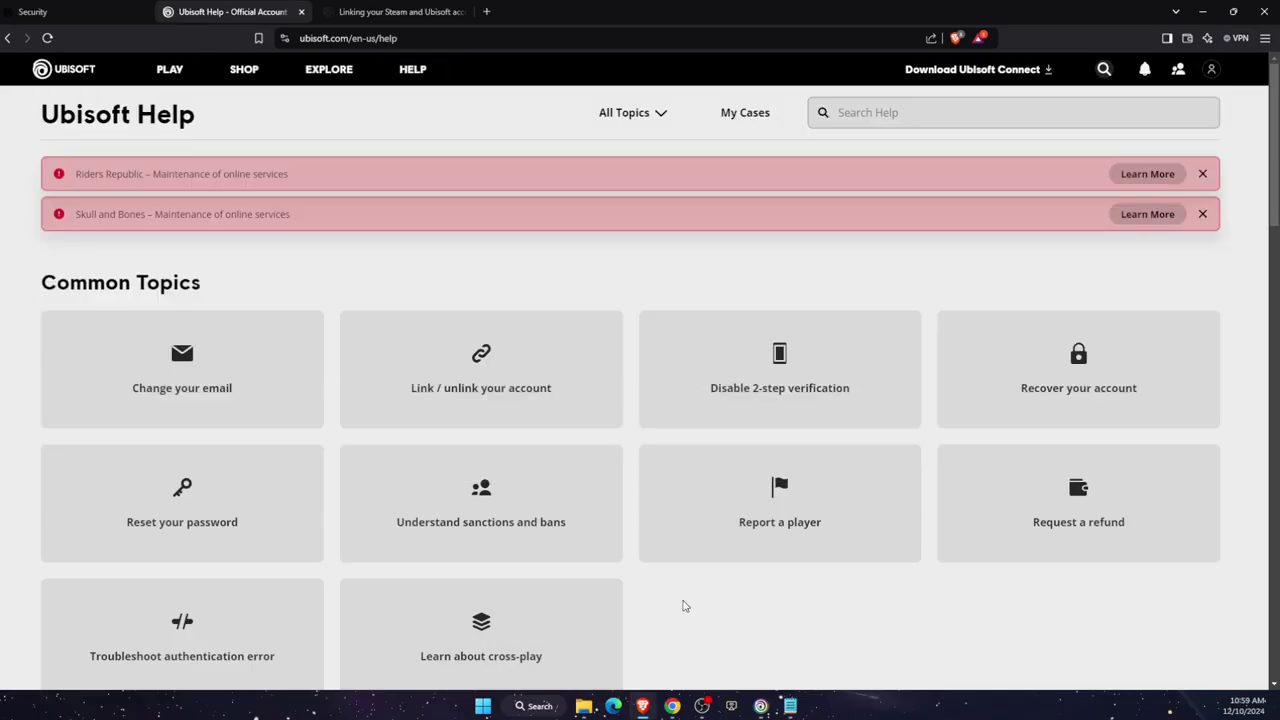
scroll(720, 601, down, 1)
scroll(722, 598, down, 2)
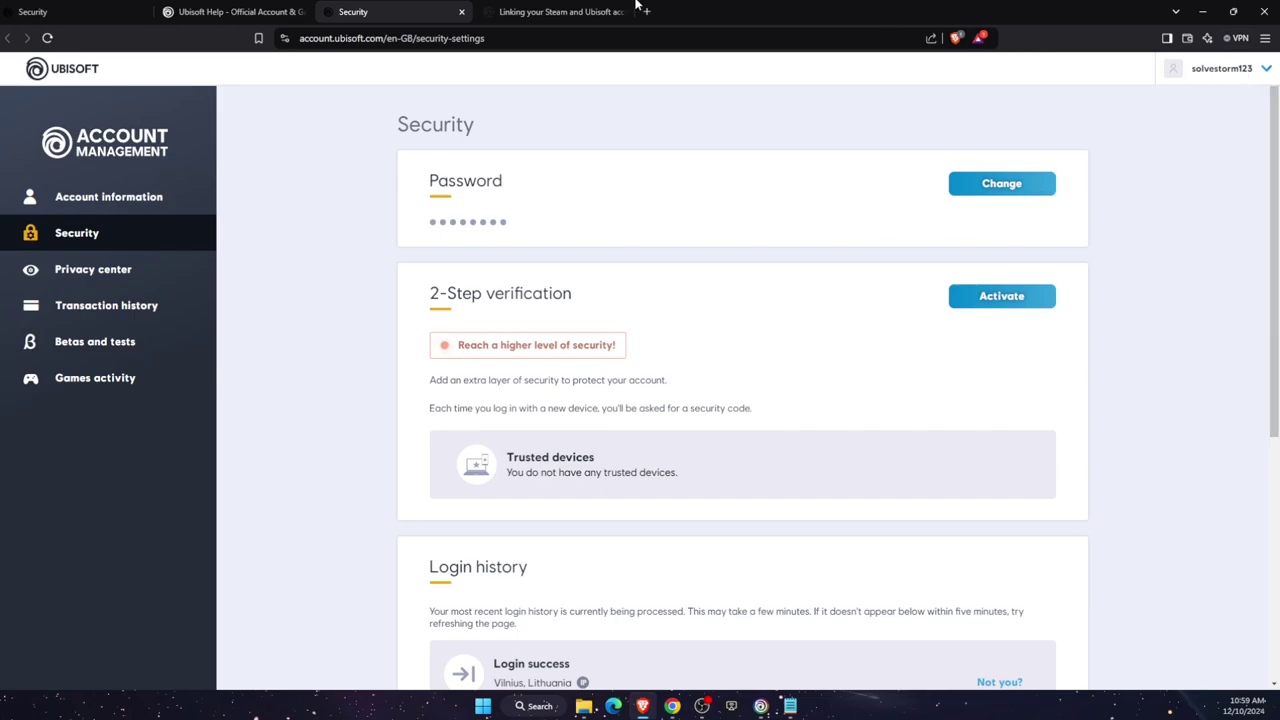
- Return to the Ubisoft Help home page and scroll to the Email support section
click(233, 11)
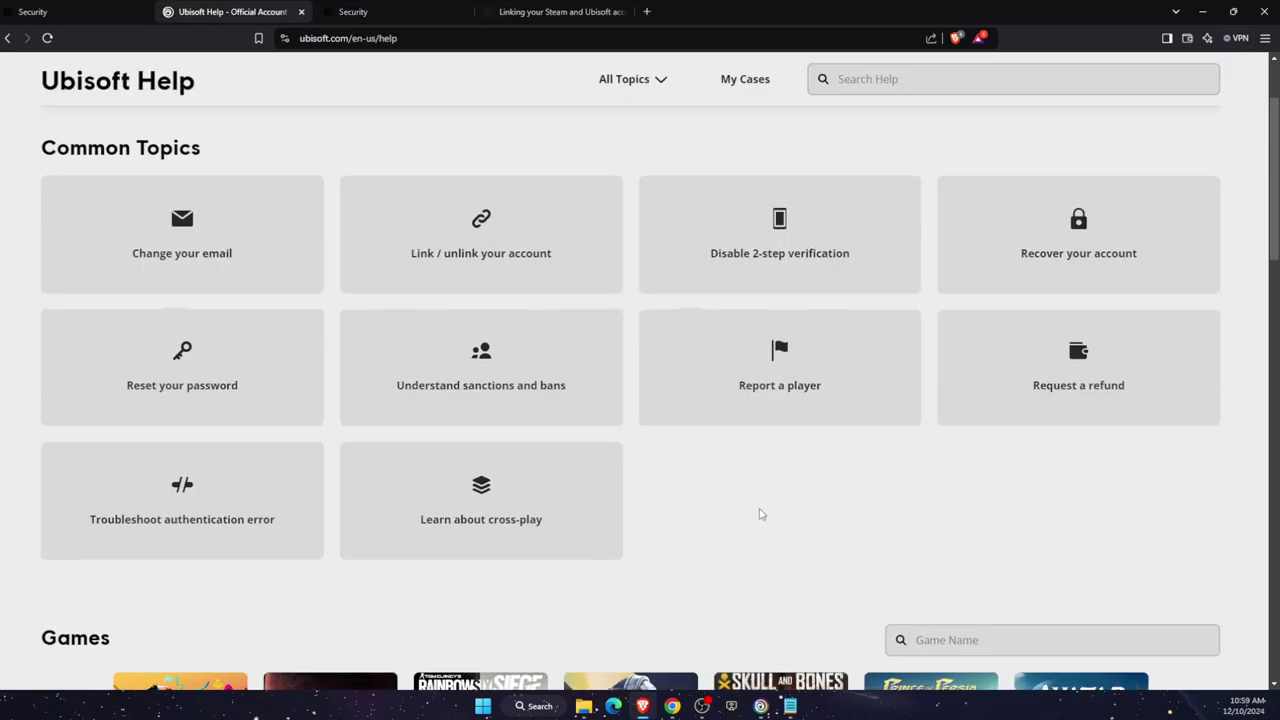
scroll(759, 514, down, 2)
scroll(759, 514, down, 4)
scroll(760, 510, up, 3)
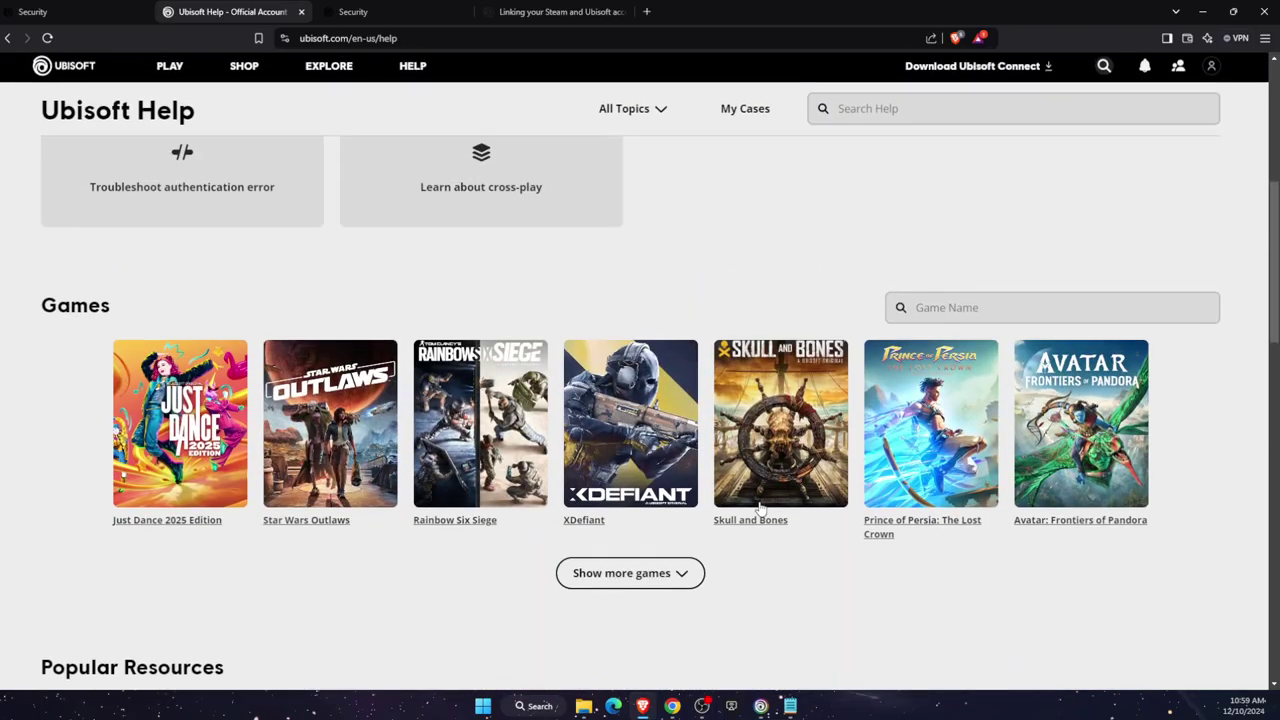
scroll(760, 508, down, 10)
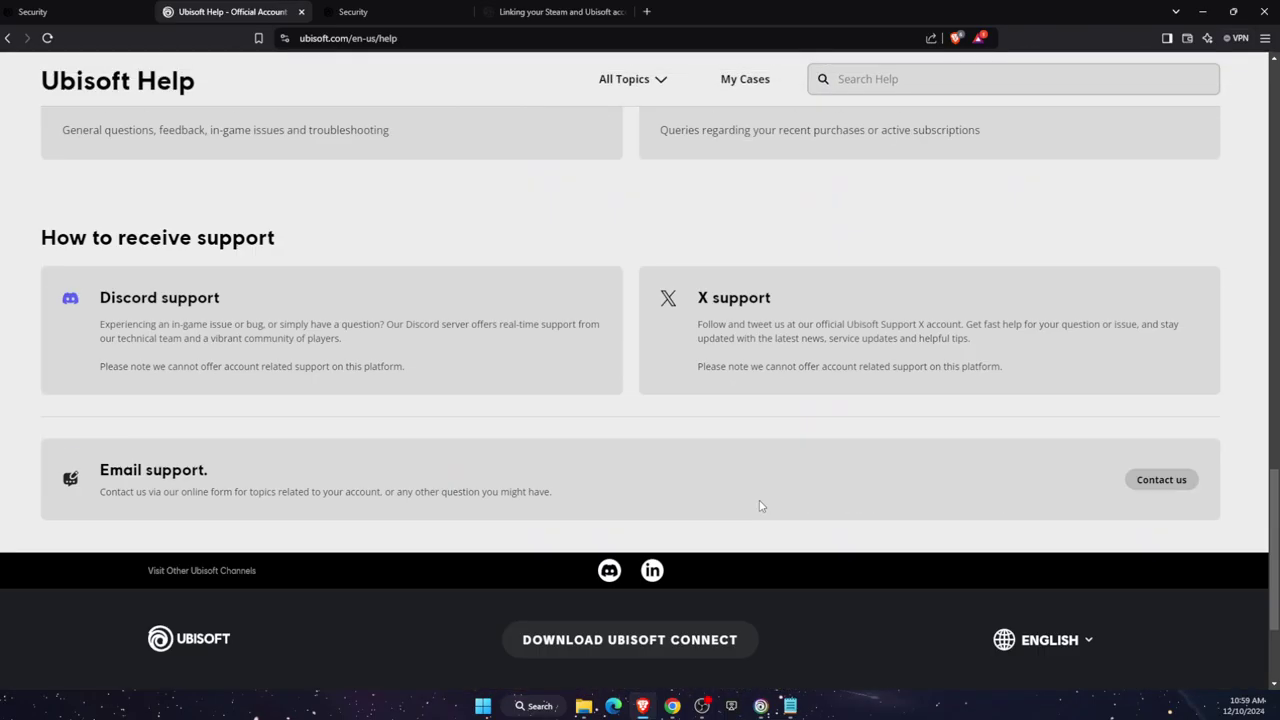
scroll(760, 508, down, 3)
scroll(760, 508, up, 3)
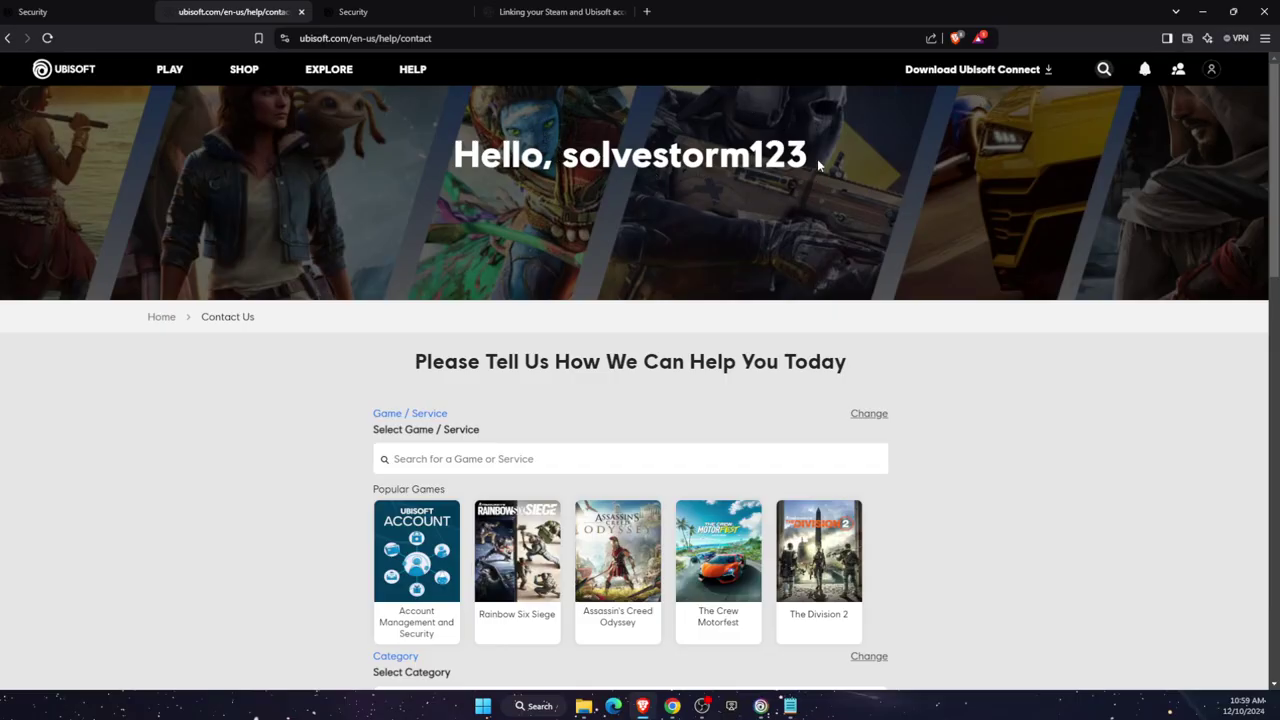
- Pick Account Management and Security with the Account Security sub-category in the contact form
scroll(748, 340, down, 1)
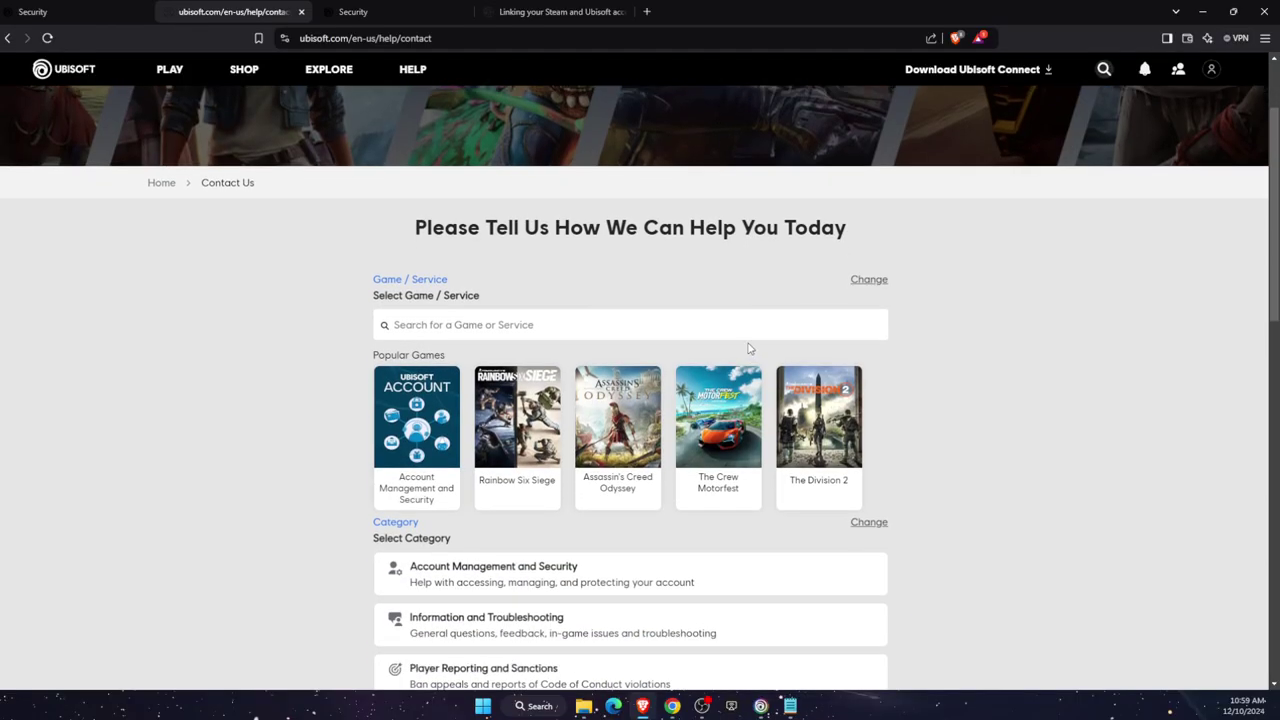
scroll(677, 286, down, 1)
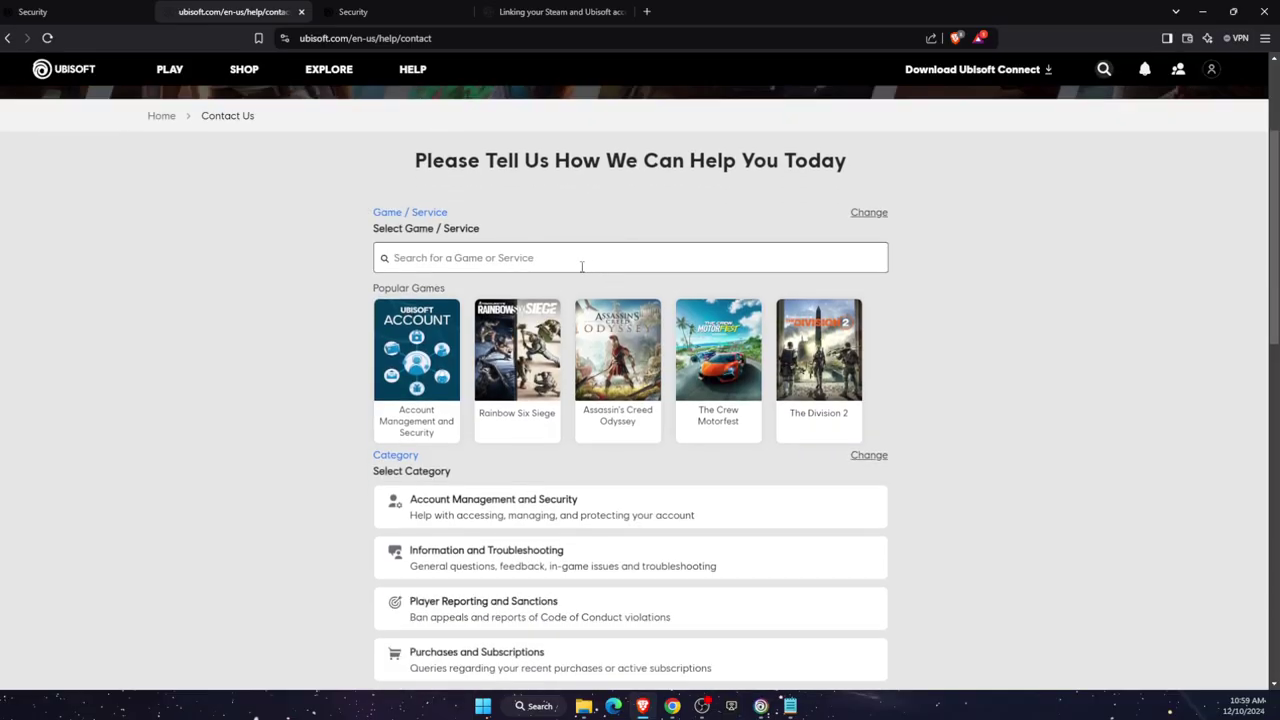
drag(566, 162, 842, 162)
click(844, 164)
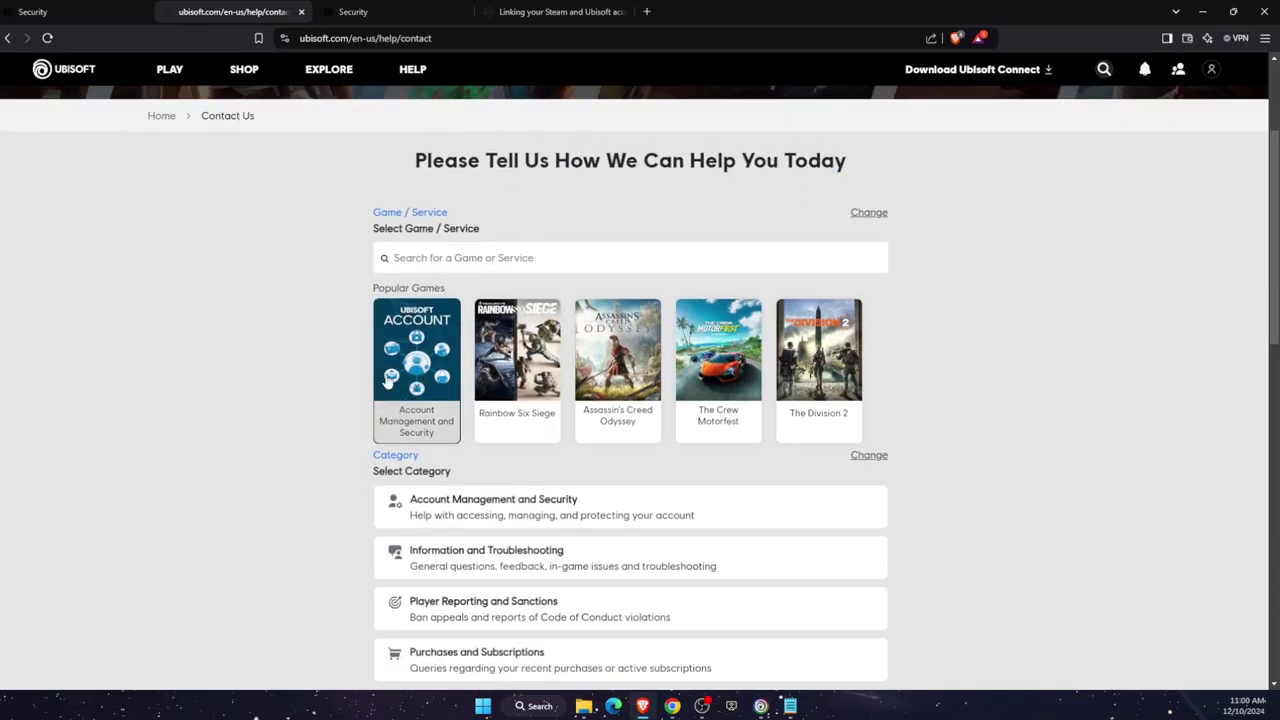
click(440, 385)
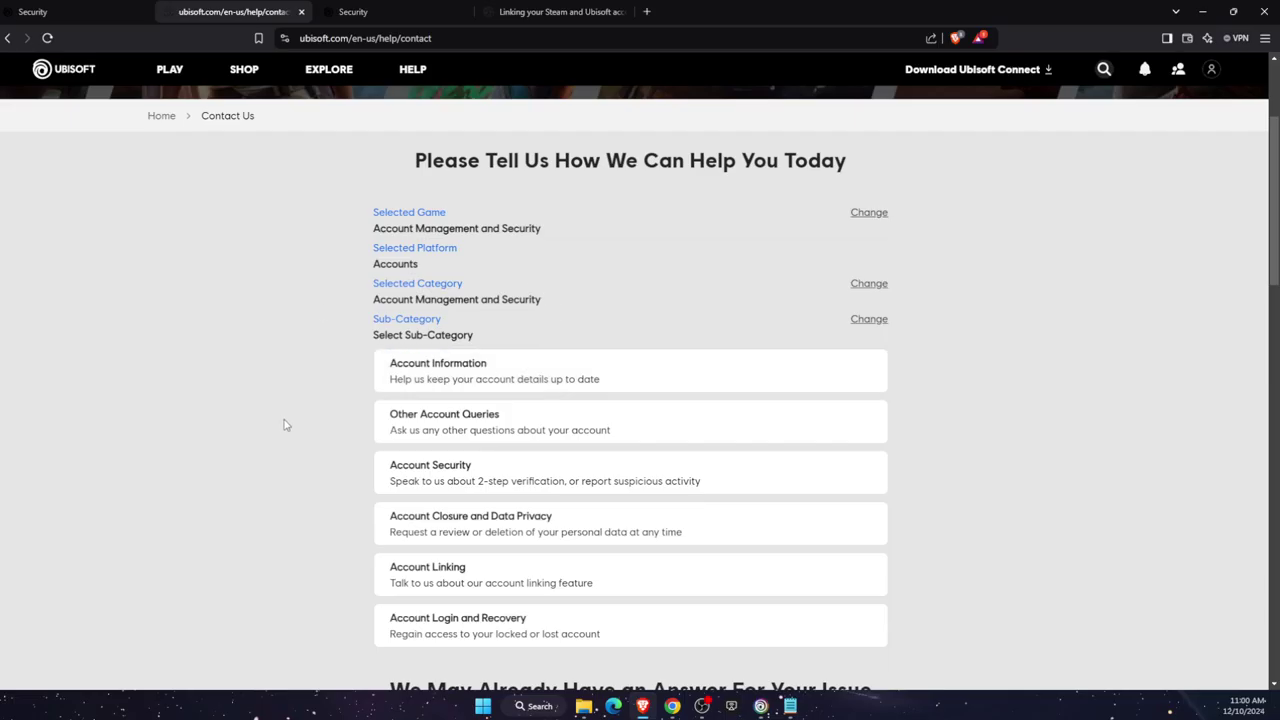
scroll(290, 420, down, 1)
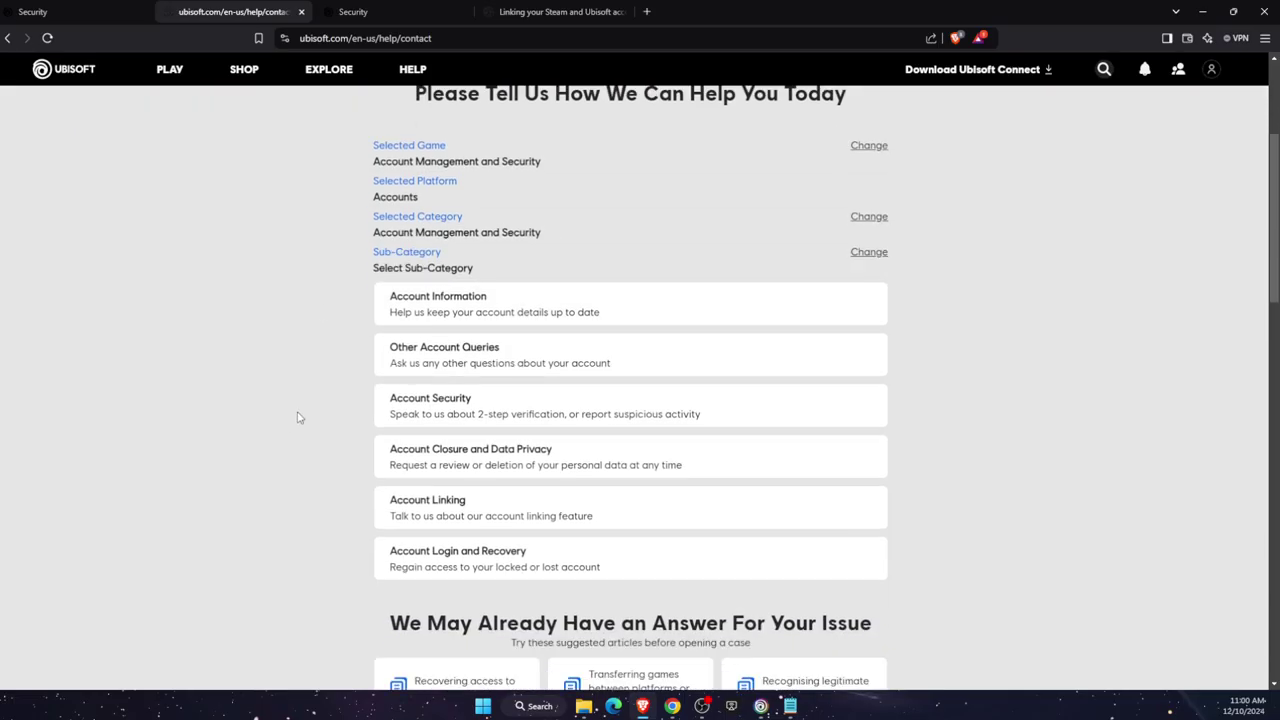
click(416, 408)
scroll(620, 410, down, 2)
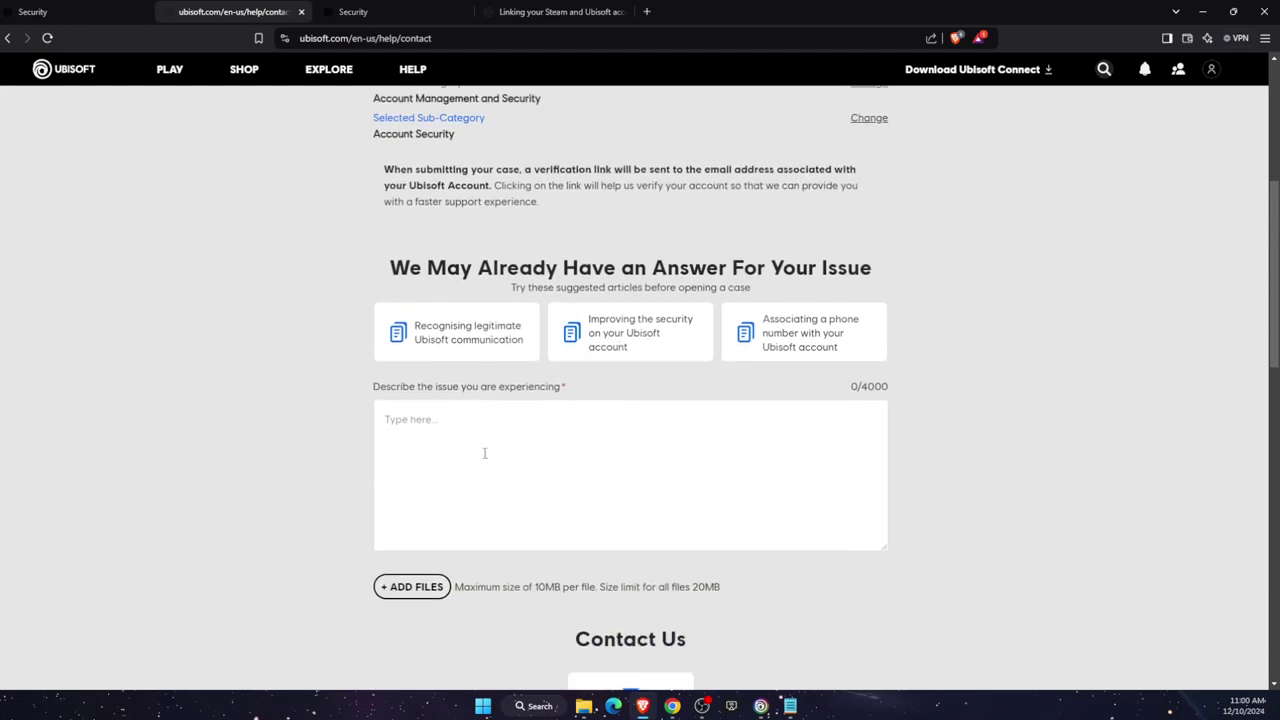
- Describe not receiving the 2FA code by email despite checking spam, fixing the typo
click(480, 434)
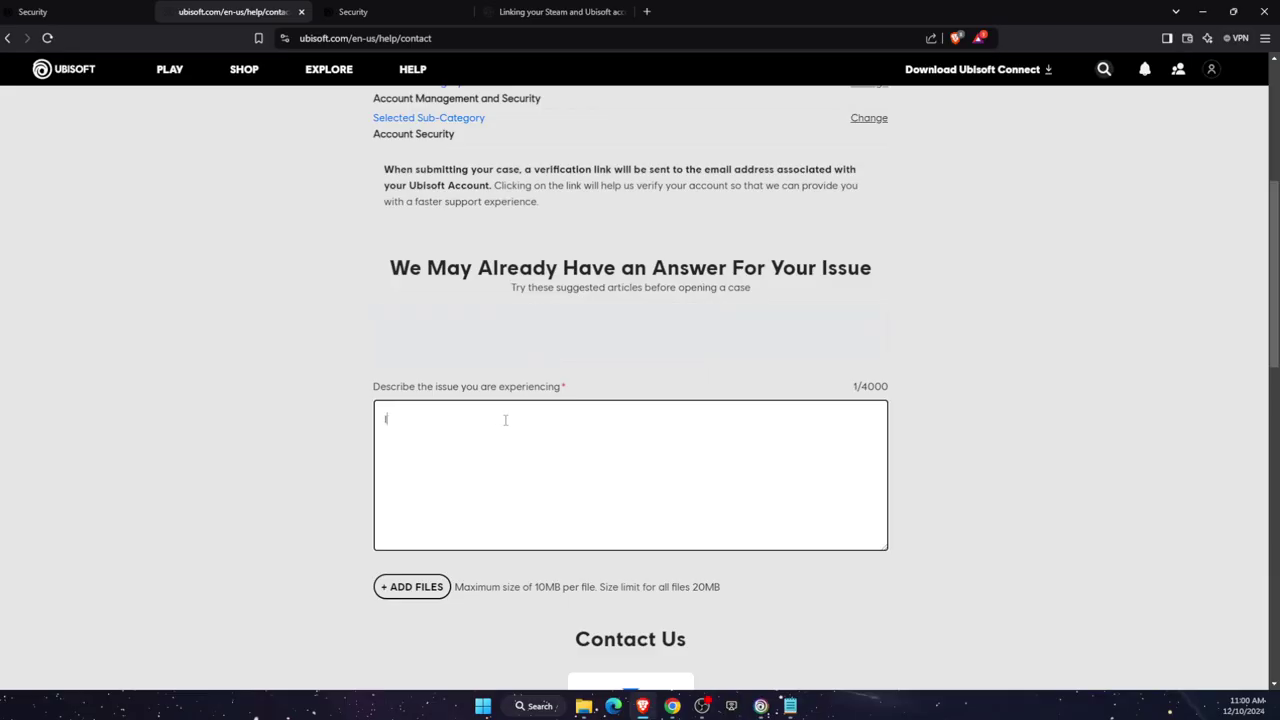
text(I don)
text('t get )
text(e)
text(fa )
text(code to )
text(my )
text(emai)
text(l.)
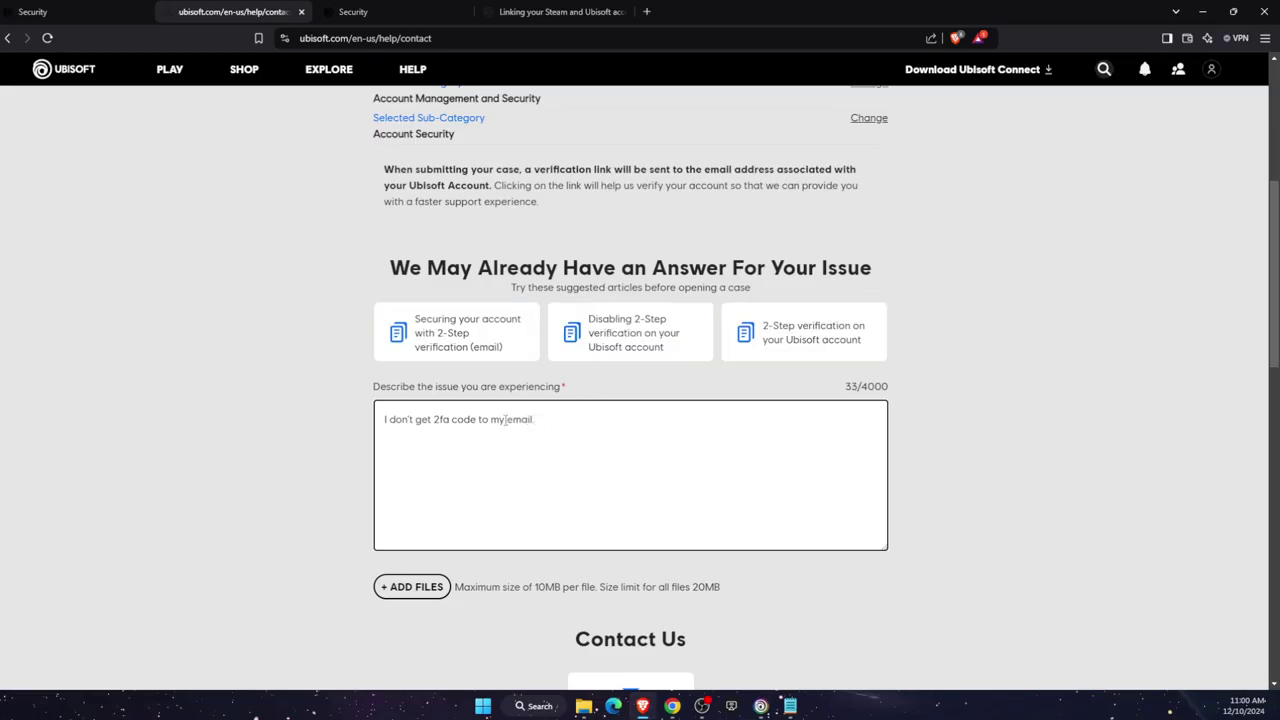
text( checked )
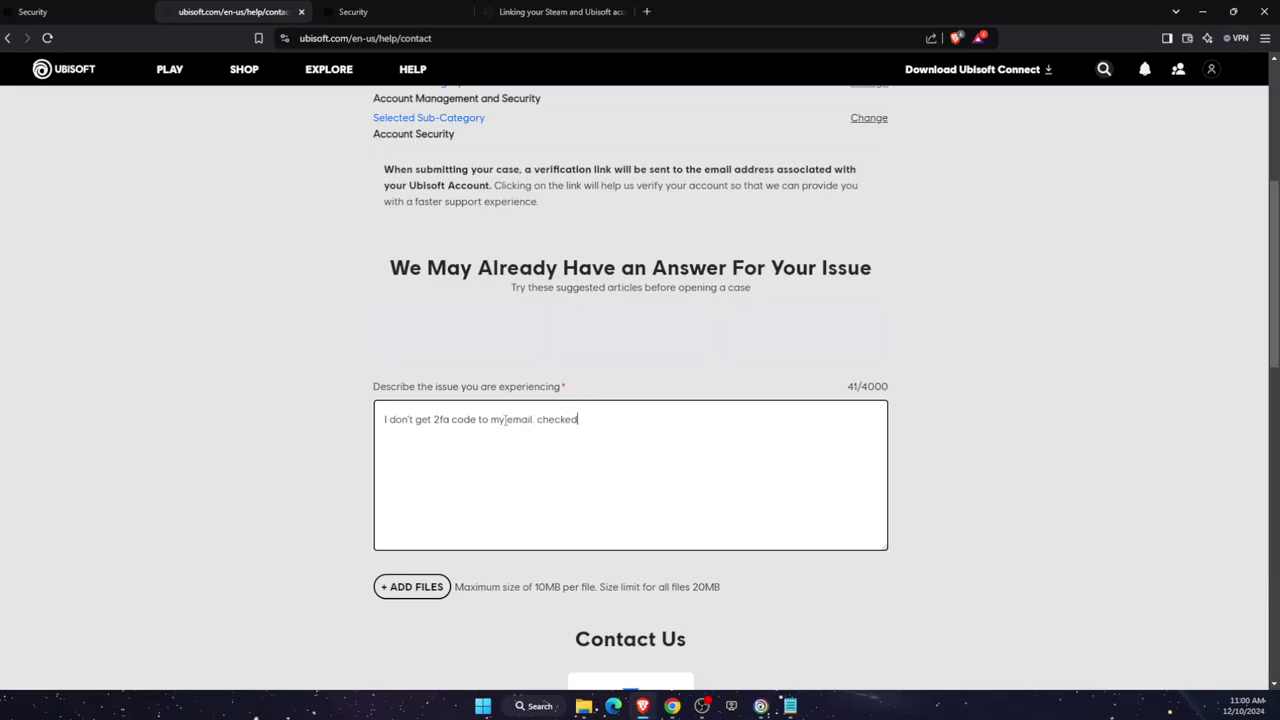
text(spam wetc)
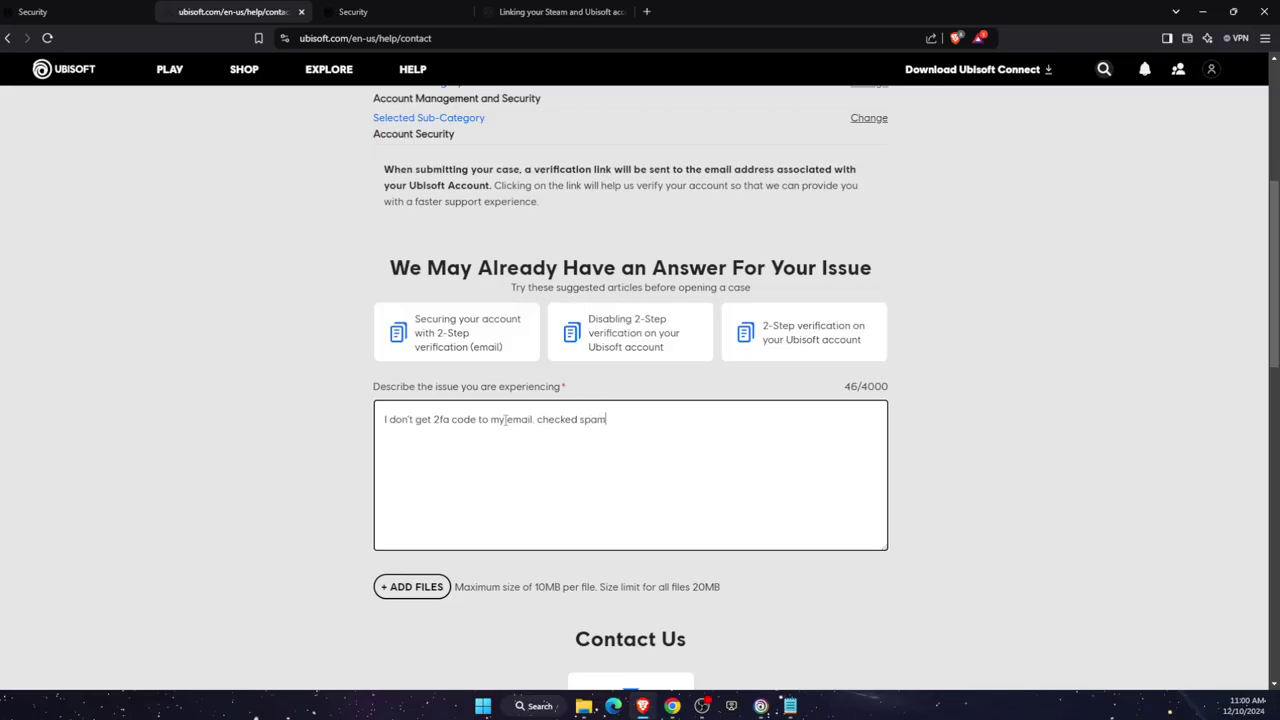
key(BackSpace)
key(BackSpace)
key(BackSpace)
key(BackSpace)
text(etc etc)
- Add separate lines giving the account's email address and username
key(Return)
text(my email: djdjjd)
key(Return)
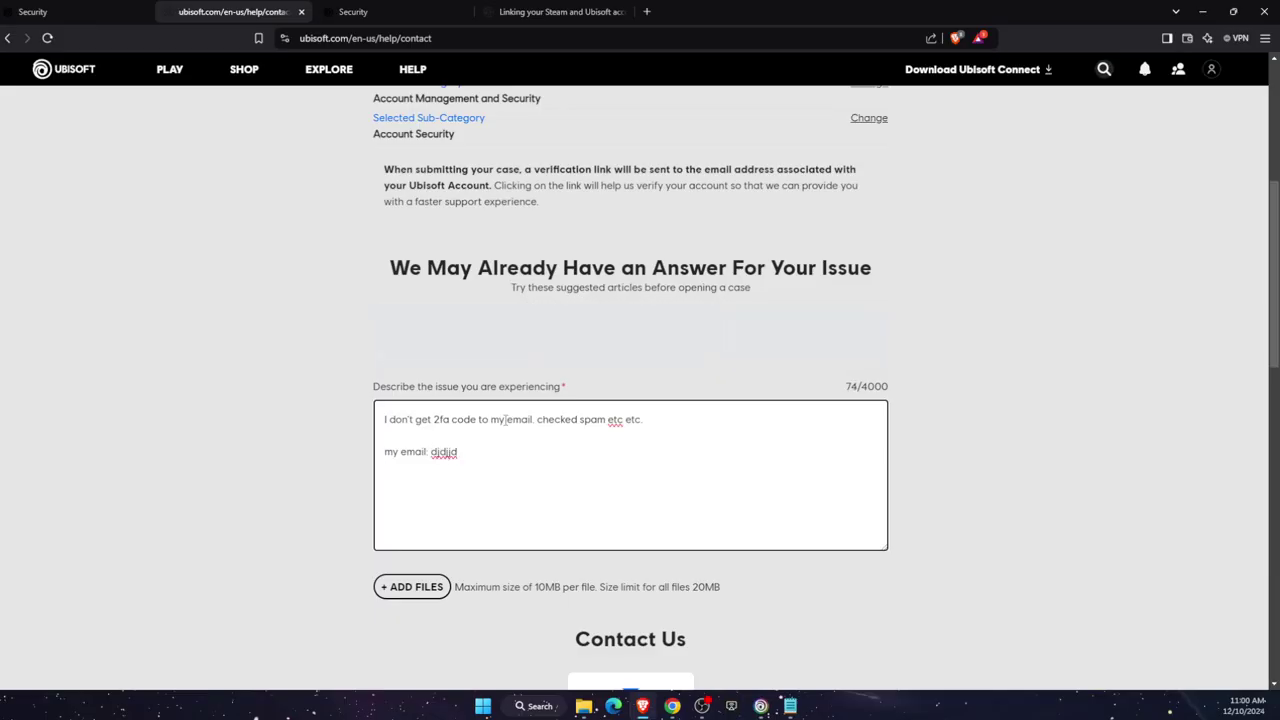
text(username)
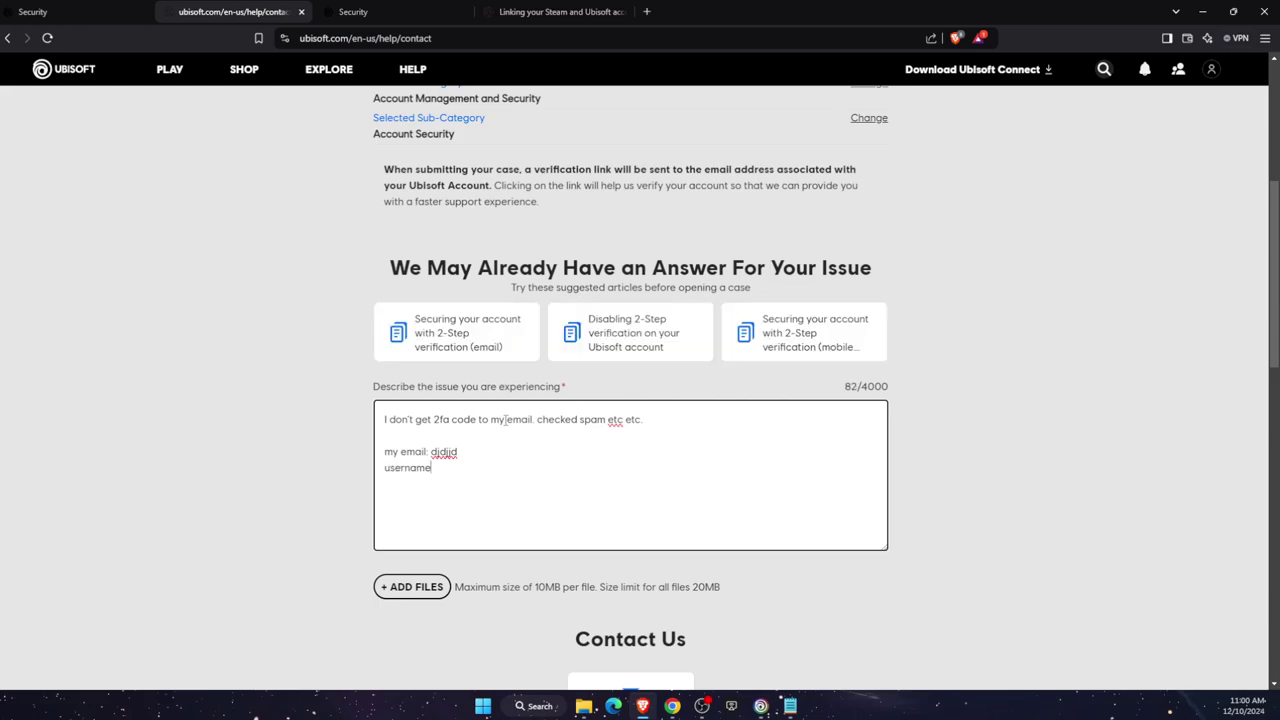
text(: jdjfjfjf)
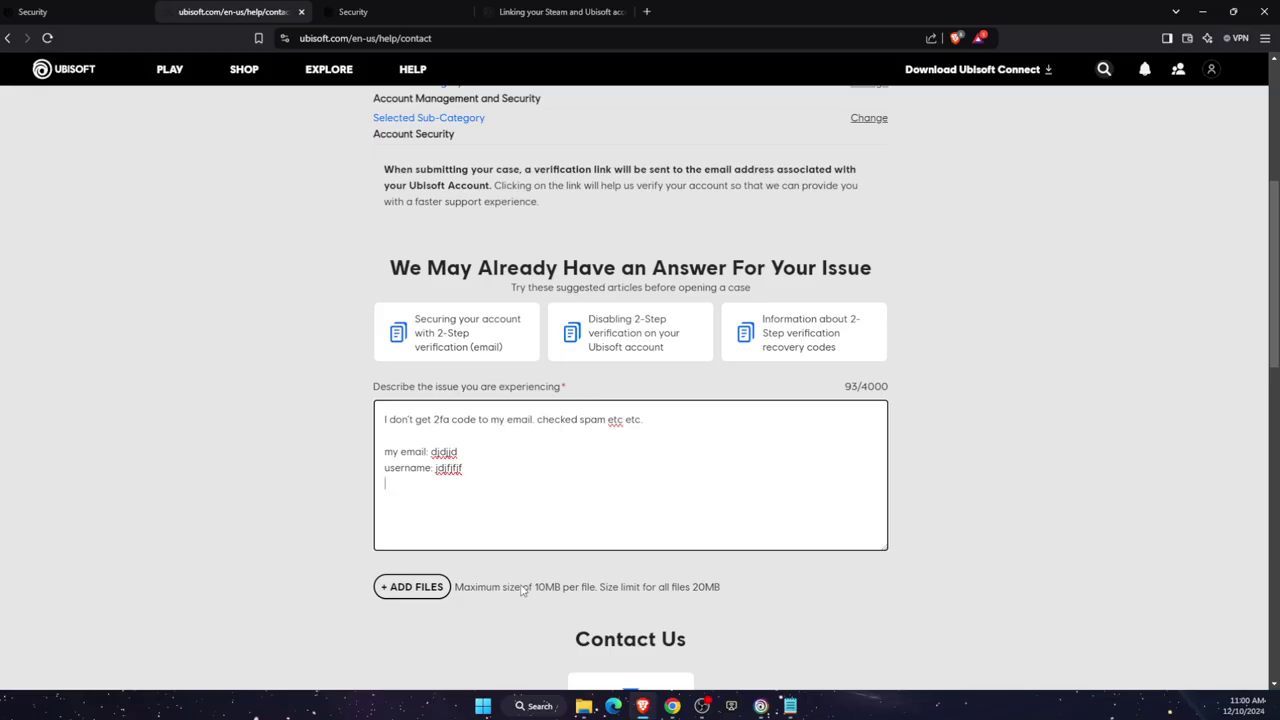
drag(528, 586, 749, 590)
click(751, 587)
scroll(756, 578, down, 2)
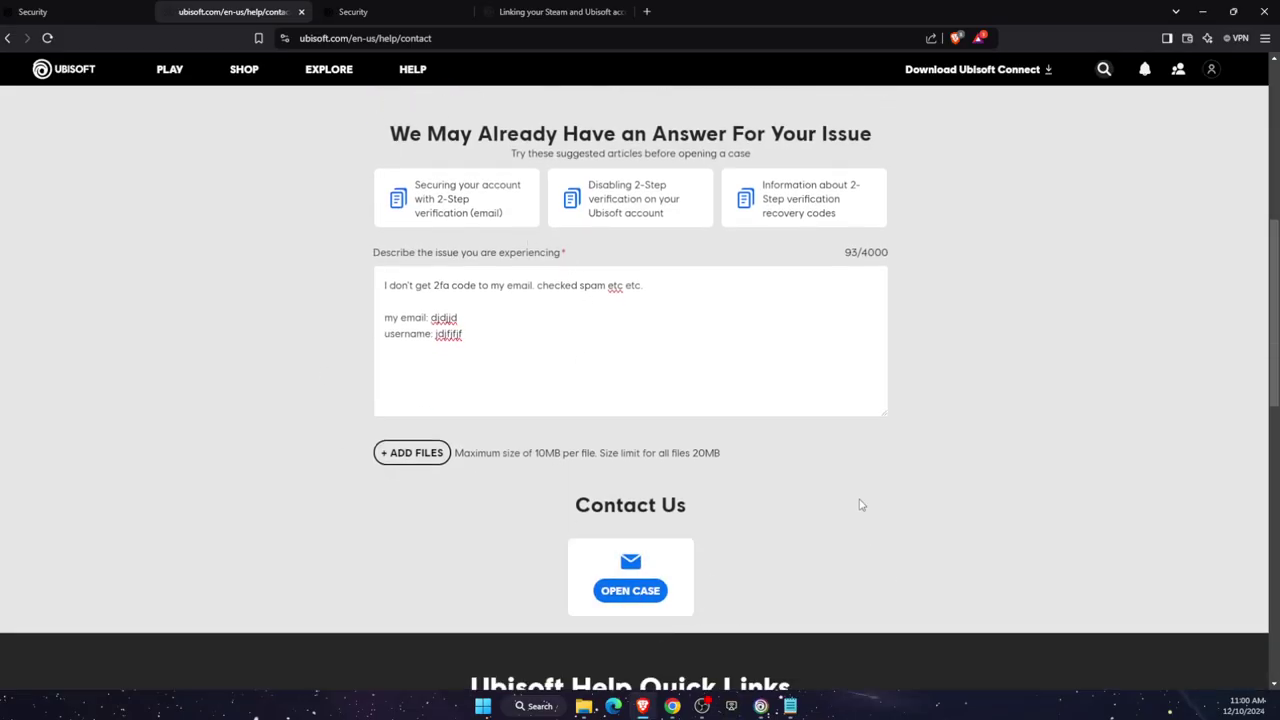
scroll(857, 503, up, 2)
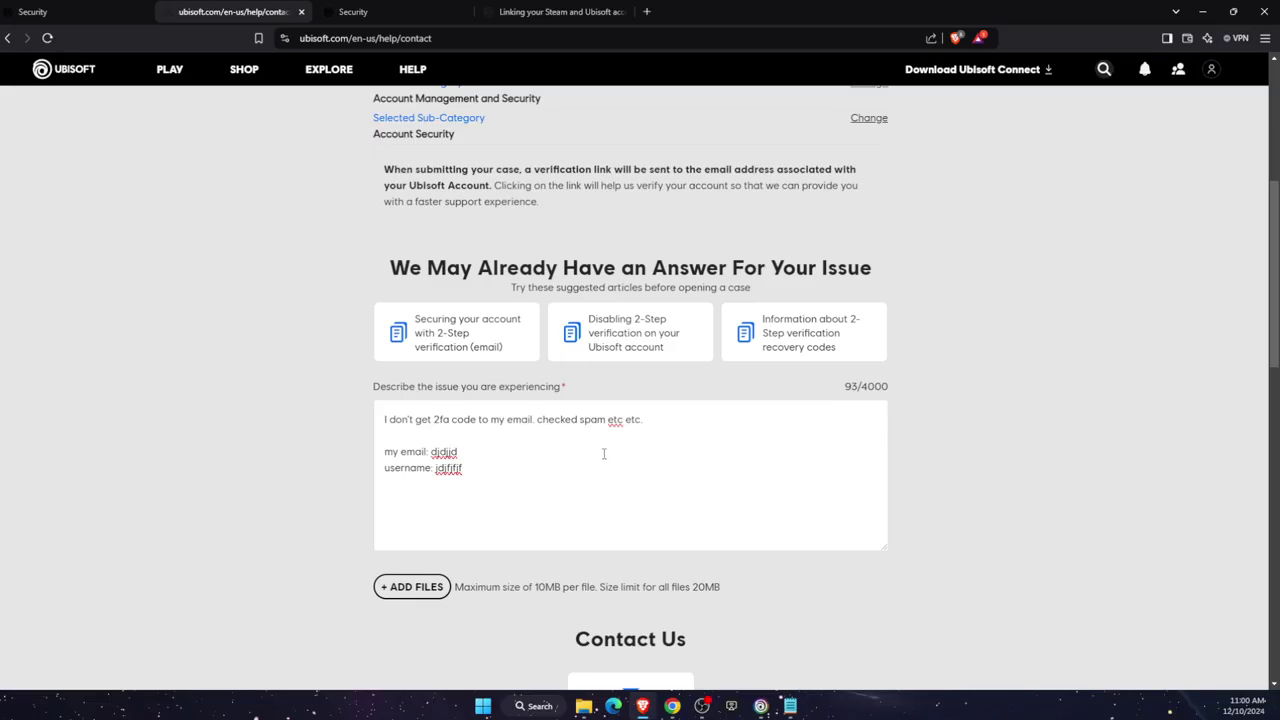
mouse_move(592, 420)
mouse_down()
mouse_move(412, 420)
mouse_move(617, 419)
mouse_up()
click(414, 418)
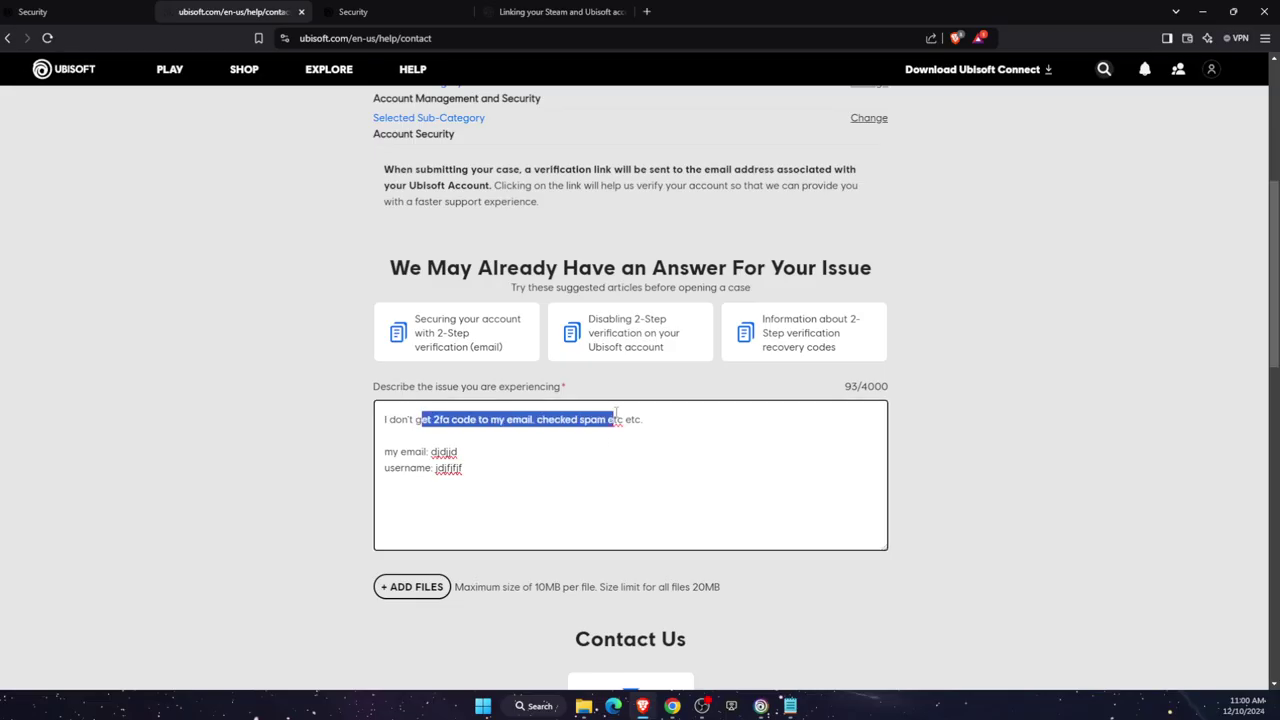
click(616, 414)
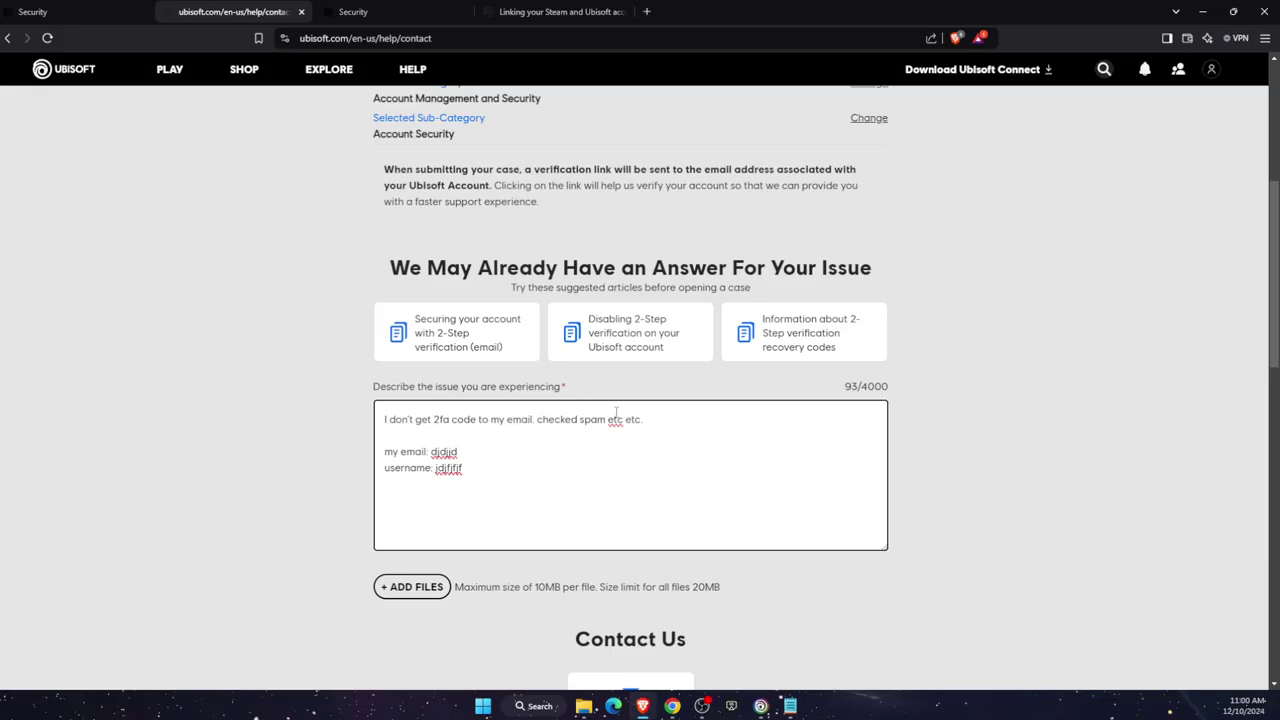